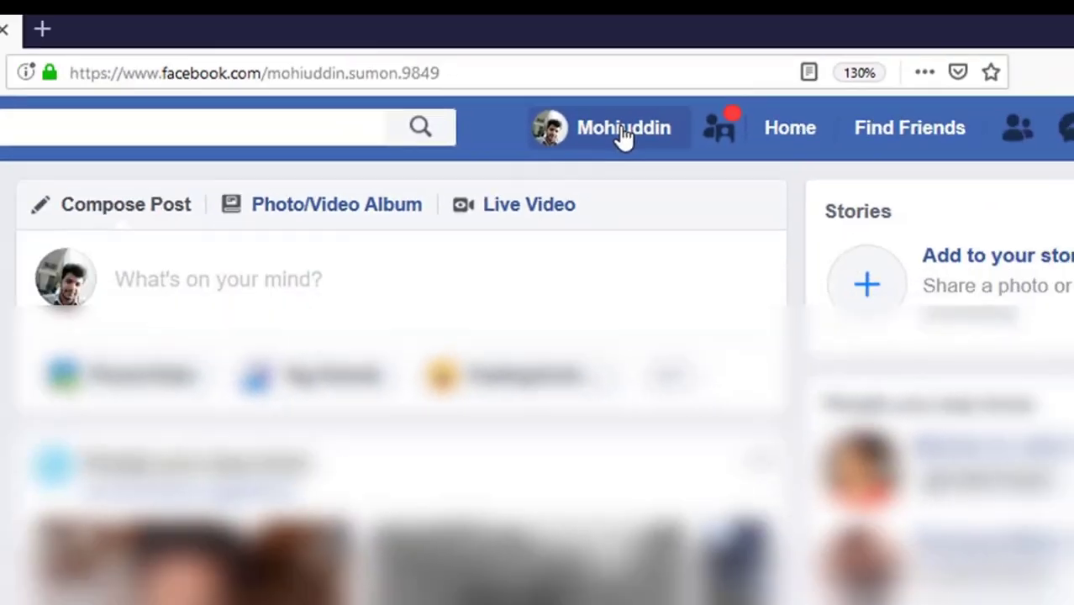
Step: Open the account's own profile page and examine the username part of its web address
click(702, 180)
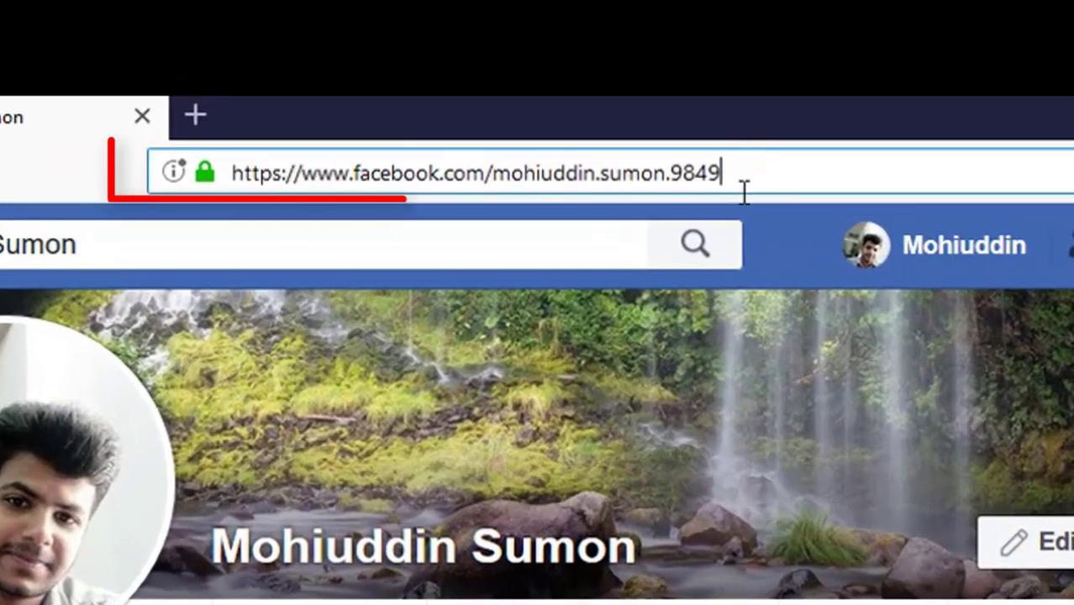
double_click(471, 62)
drag(606, 165, 228, 168)
drag(720, 168, 234, 172)
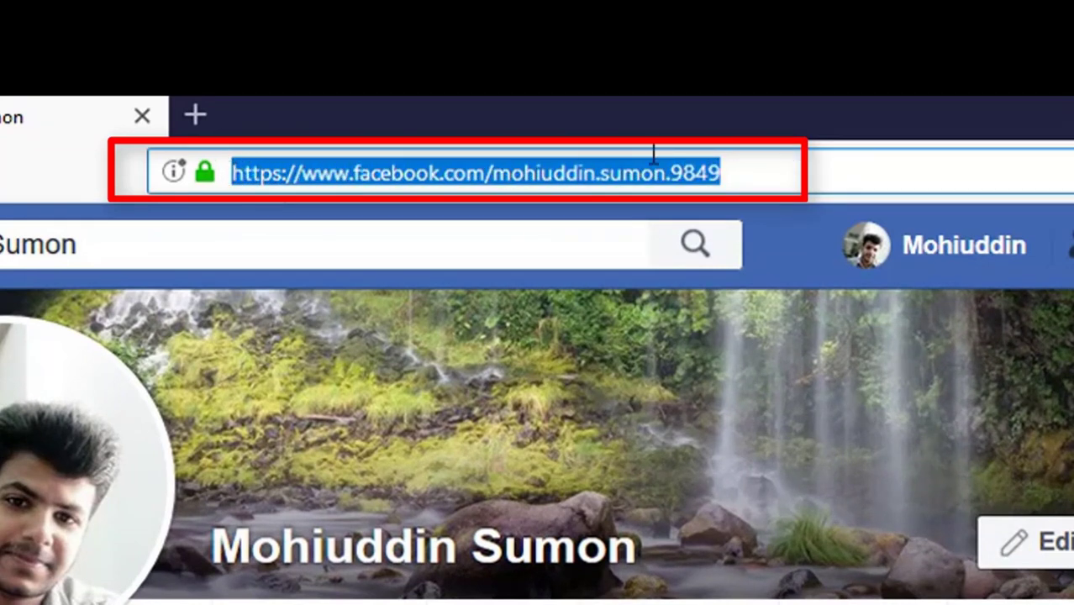
drag(730, 171, 244, 172)
drag(742, 168, 490, 177)
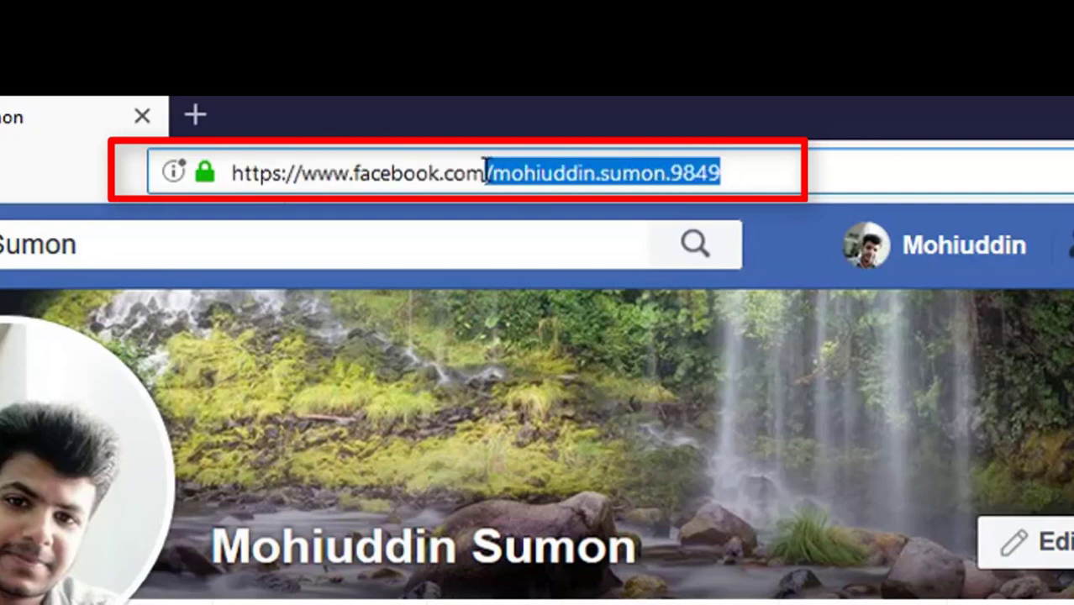
click(738, 167)
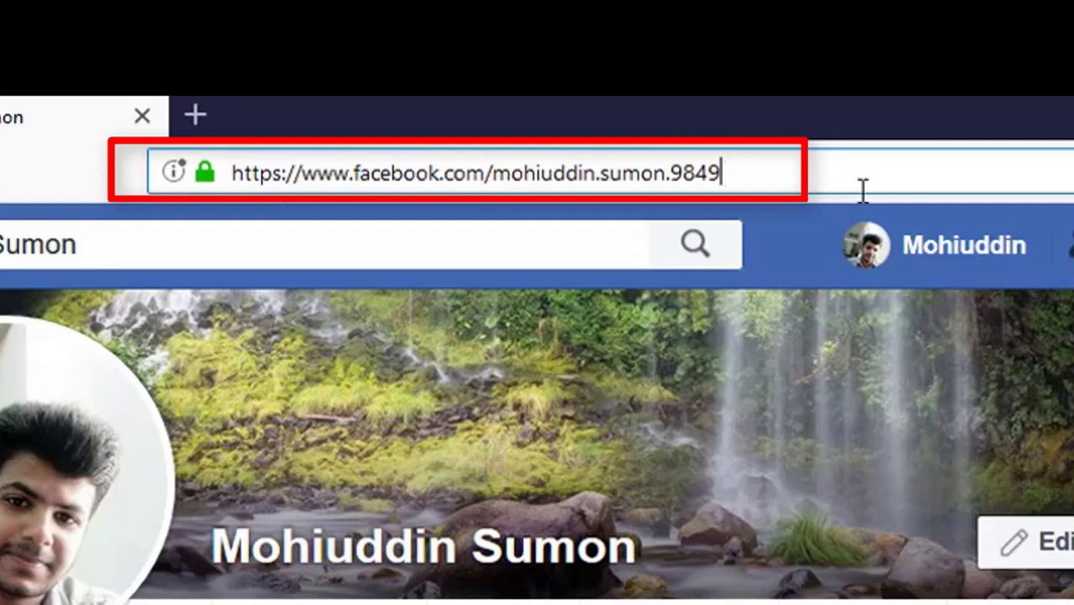
drag(711, 173, 812, 170)
drag(721, 171, 509, 170)
drag(738, 171, 327, 156)
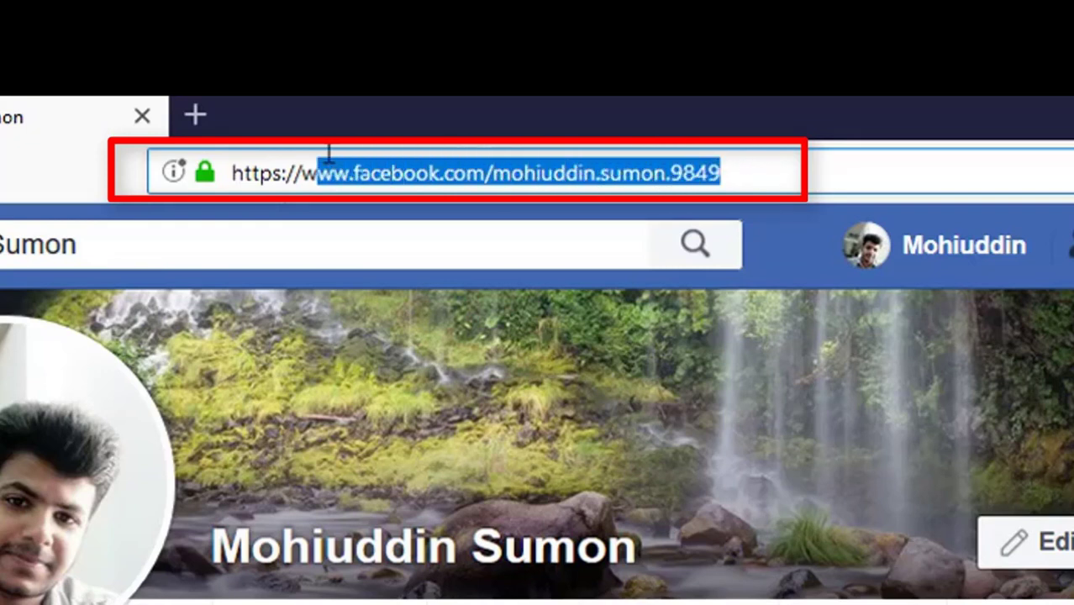
click(748, 181)
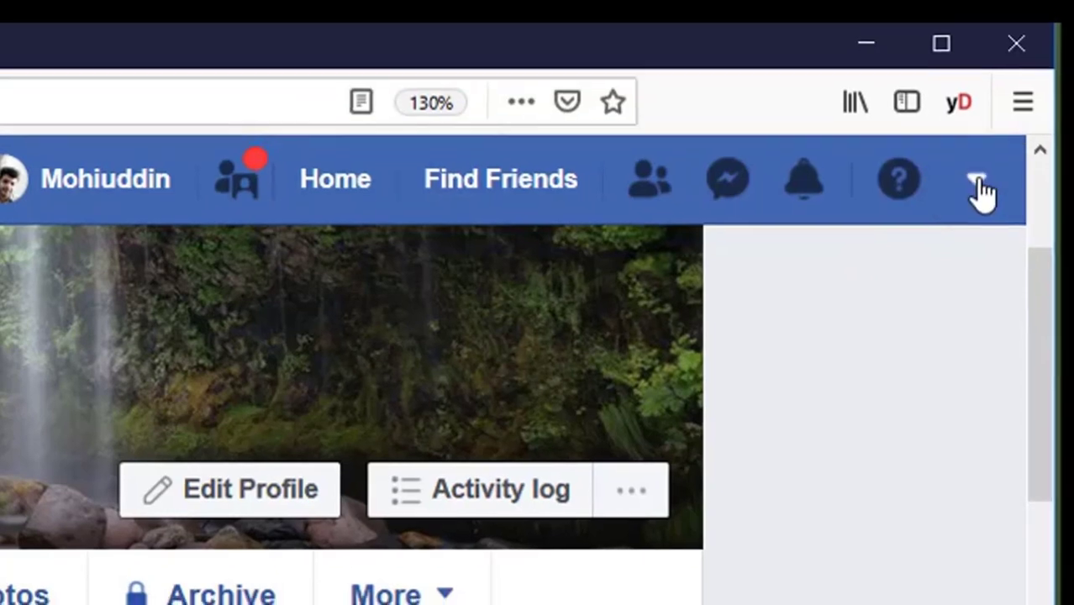
Step: Open the username for editing in the general account settings
click(985, 192)
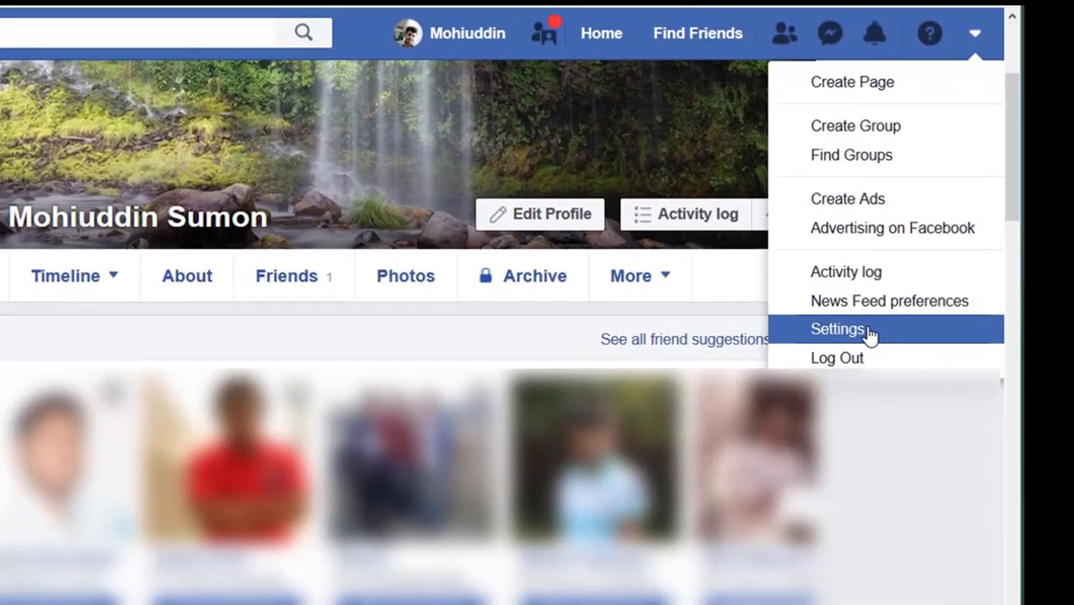
click(748, 529)
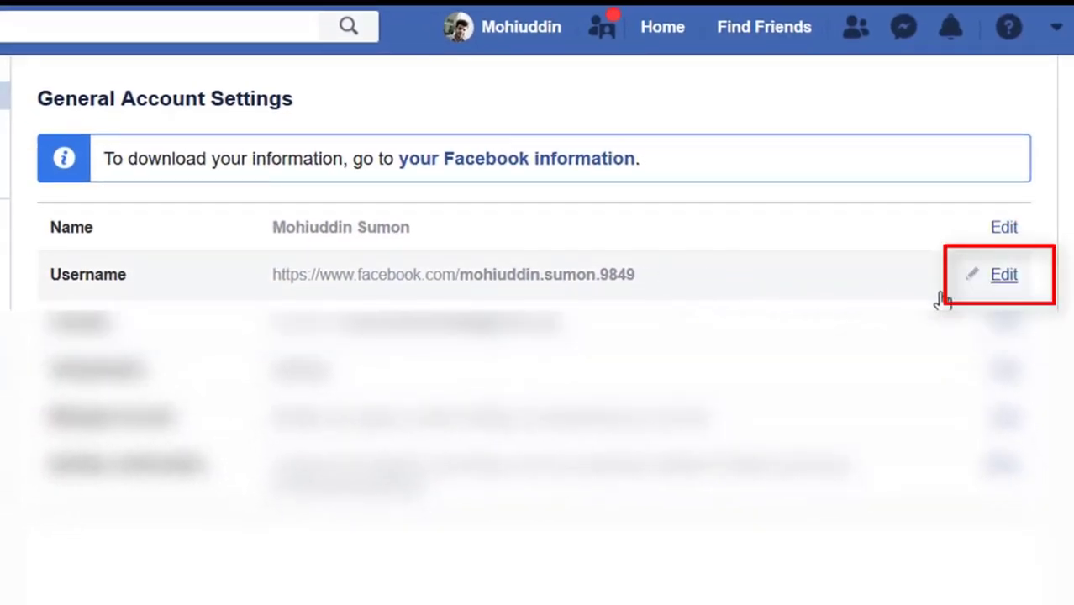
click(1001, 275)
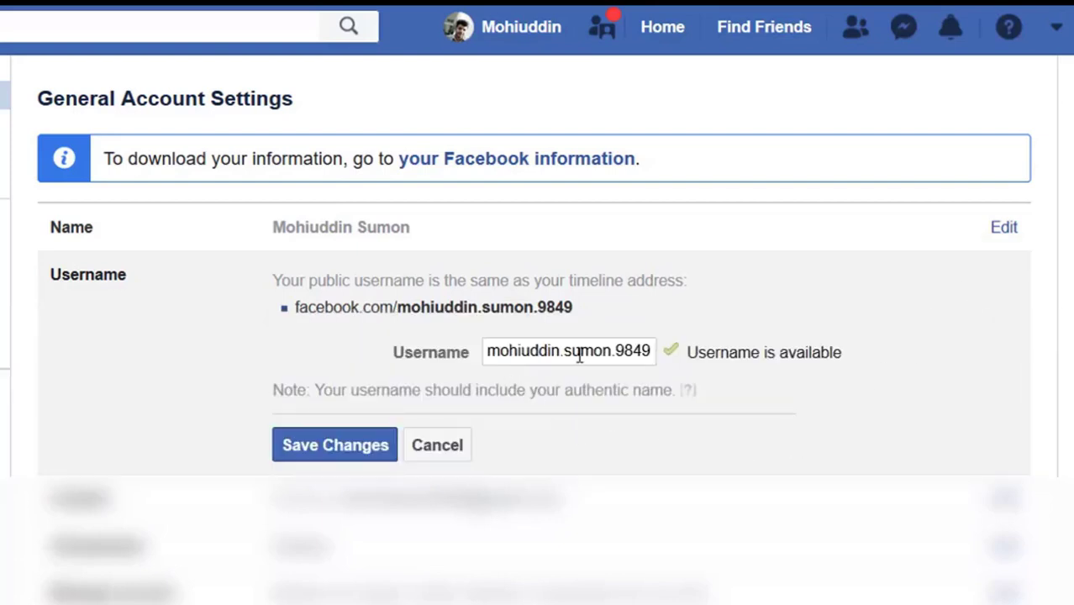
Step: Try a username made of the account holder's full name without separators, followed by "bd"
drag(655, 351, 486, 353)
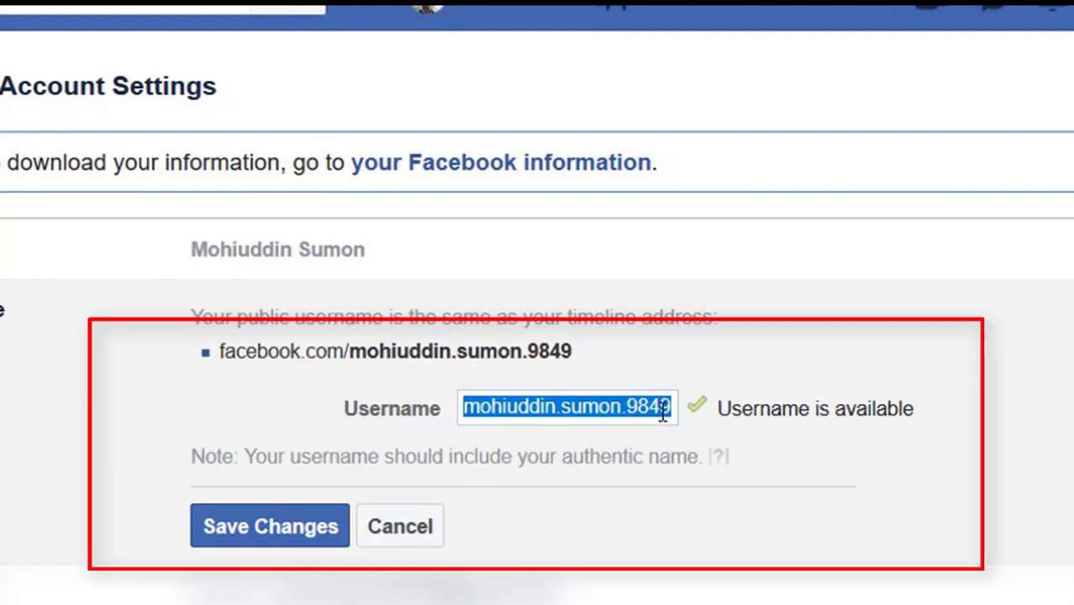
text(mohiuddinsumonb)
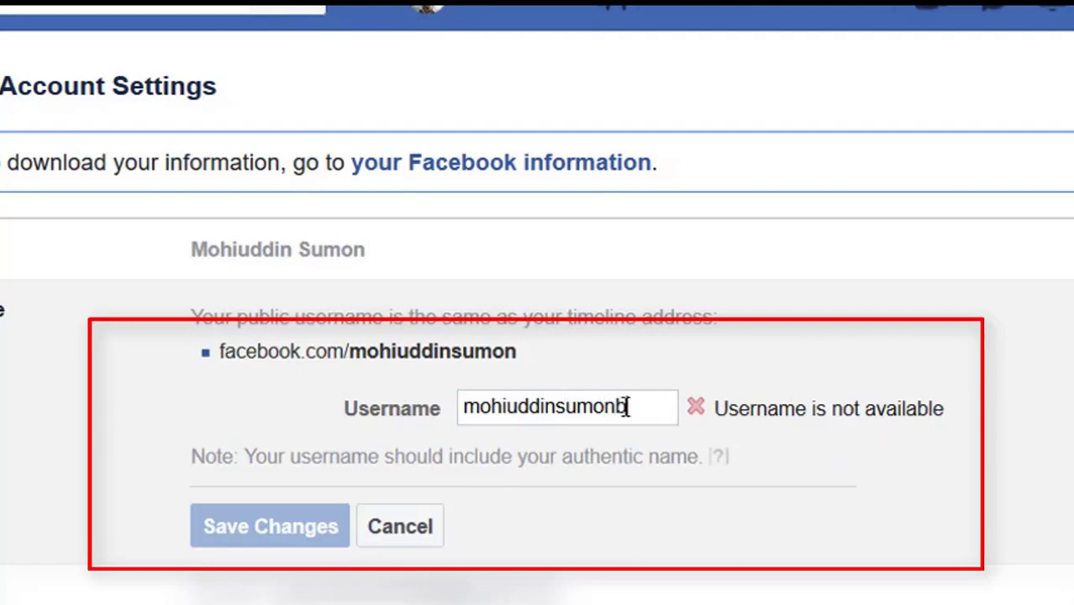
text(d)
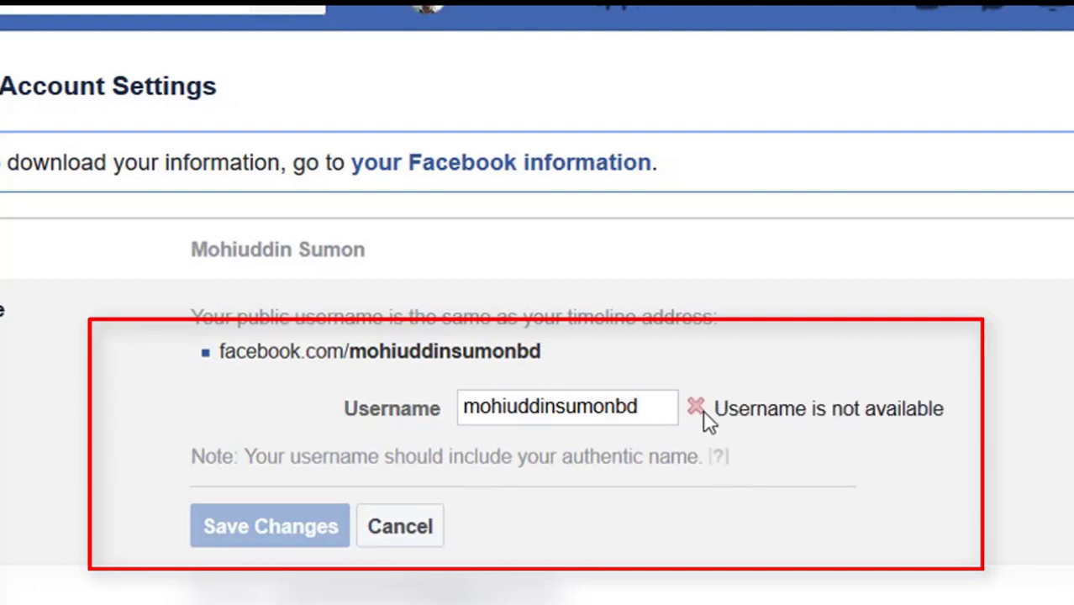
Step: Clear the username entry and enter "programmersumon" as the username
key(BackSpace)
key(BackSpace)
key(BackSpace)
key(BackSpace)
key(BackSpace)
key(BackSpace)
key(BackSpace)
key(BackSpace)
key(BackSpace)
key(BackSpace)
key(BackSpace)
key(BackSpace)
key(BackSpace)
key(BackSpace)
key(BackSpace)
key(BackSpace)
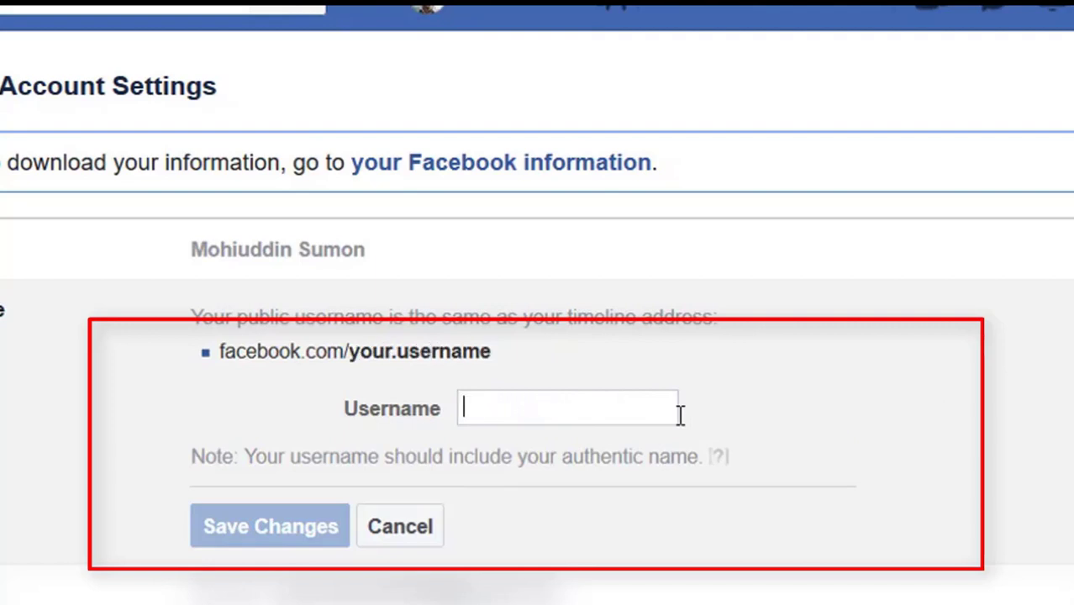
text(pro)
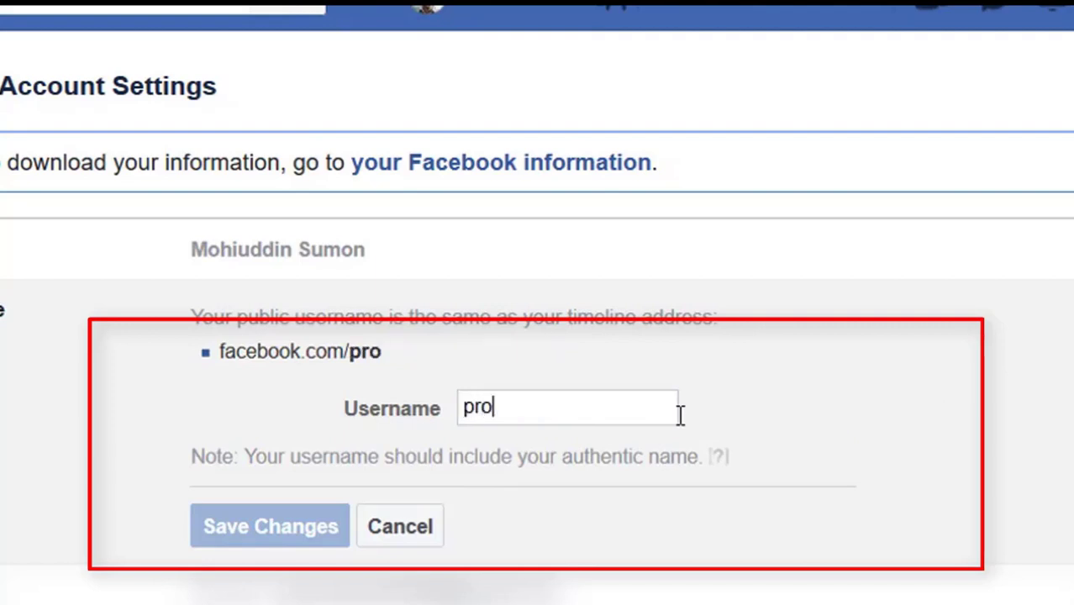
text(gramm)
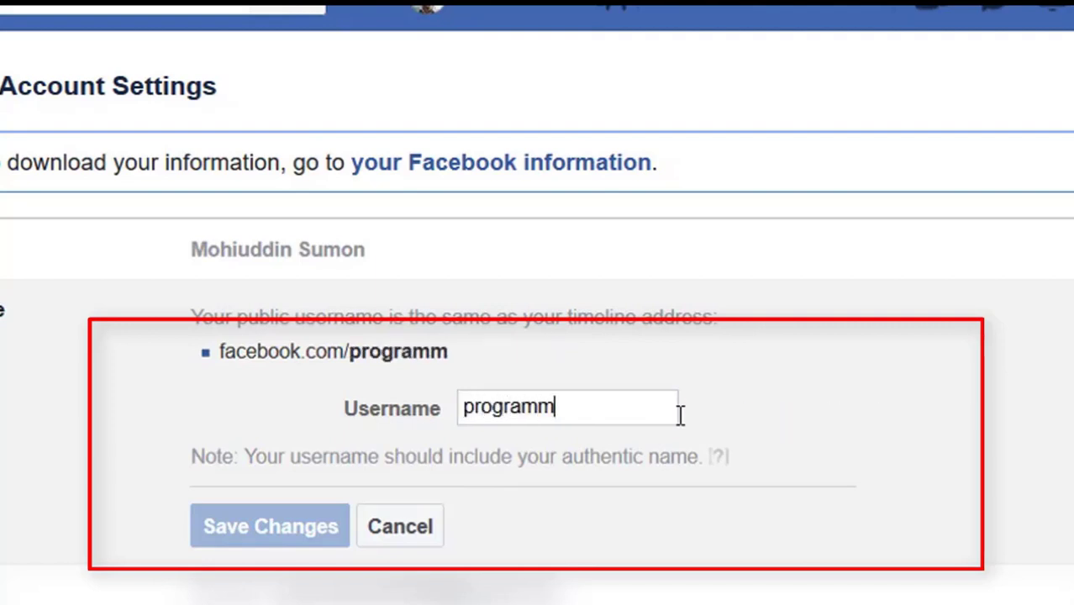
text(ersum)
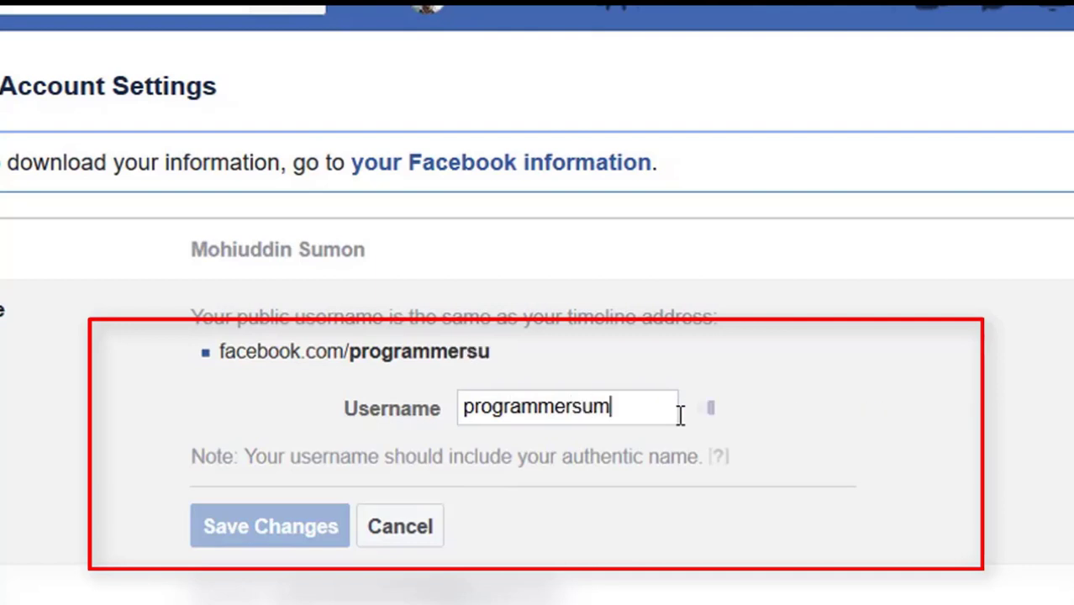
text(on)
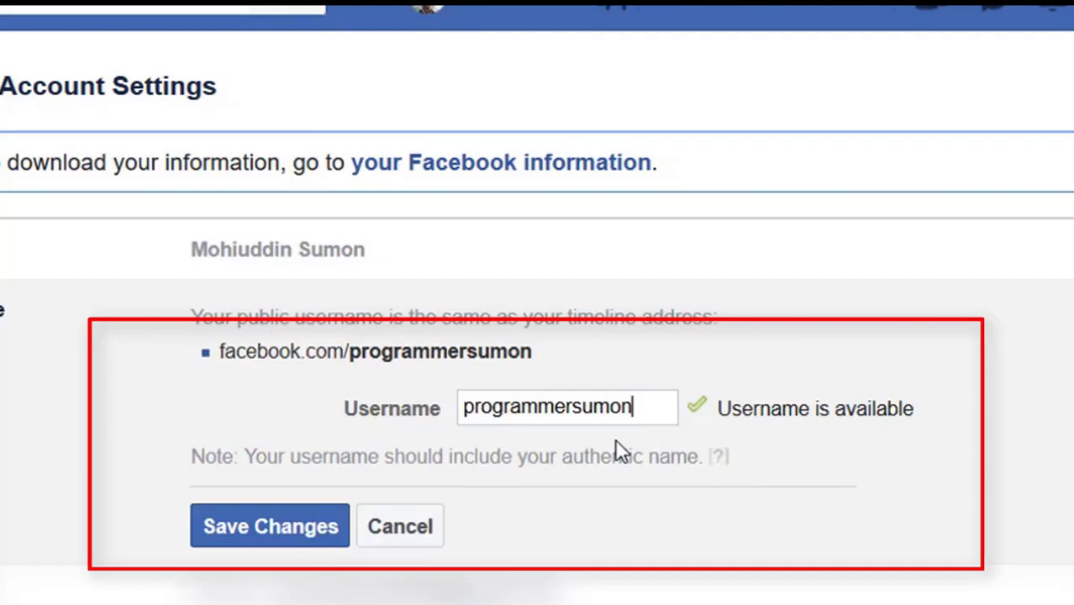
drag(647, 410, 461, 402)
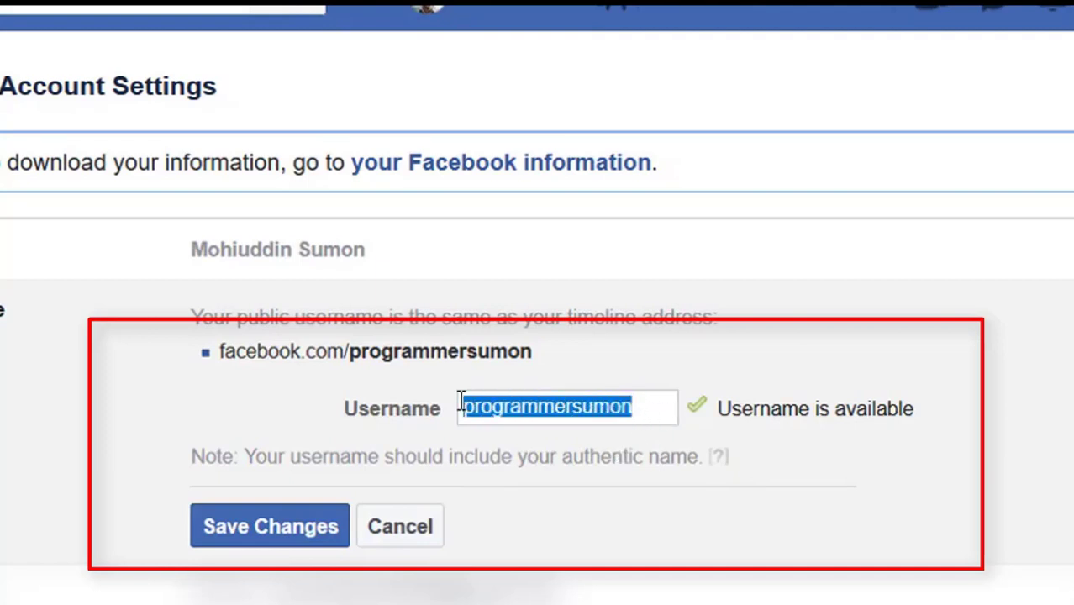
click(671, 414)
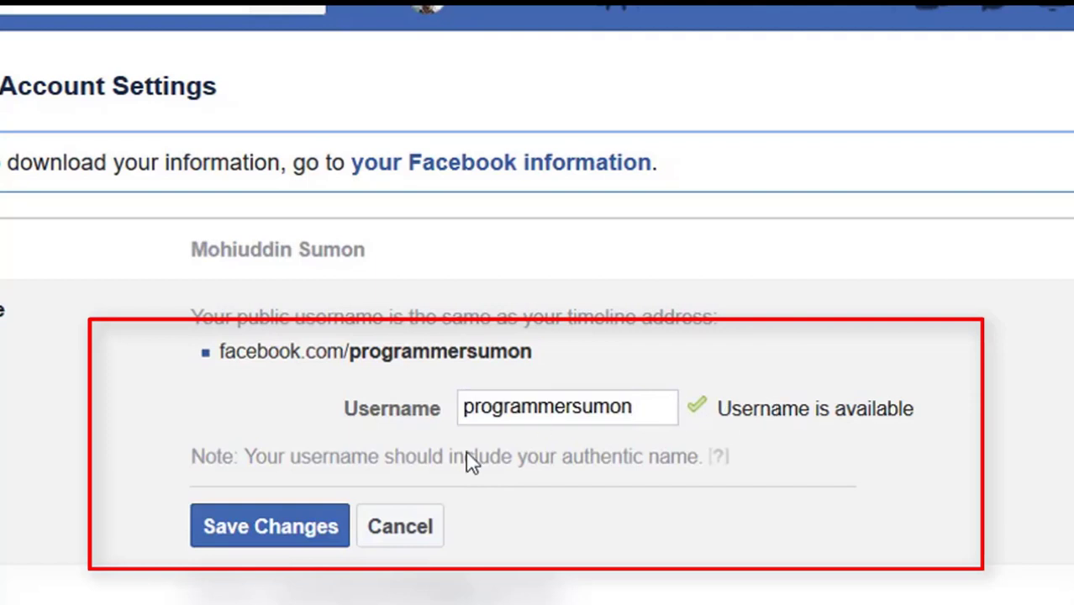
Step: Save the username change and authorise it by re-entering the account password
click(308, 548)
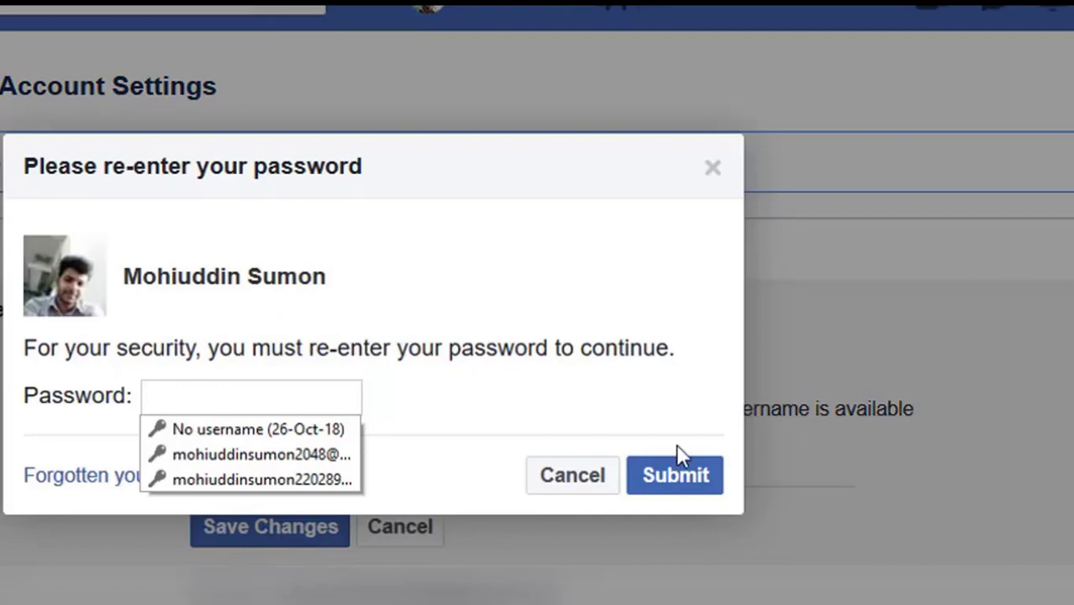
click(273, 396)
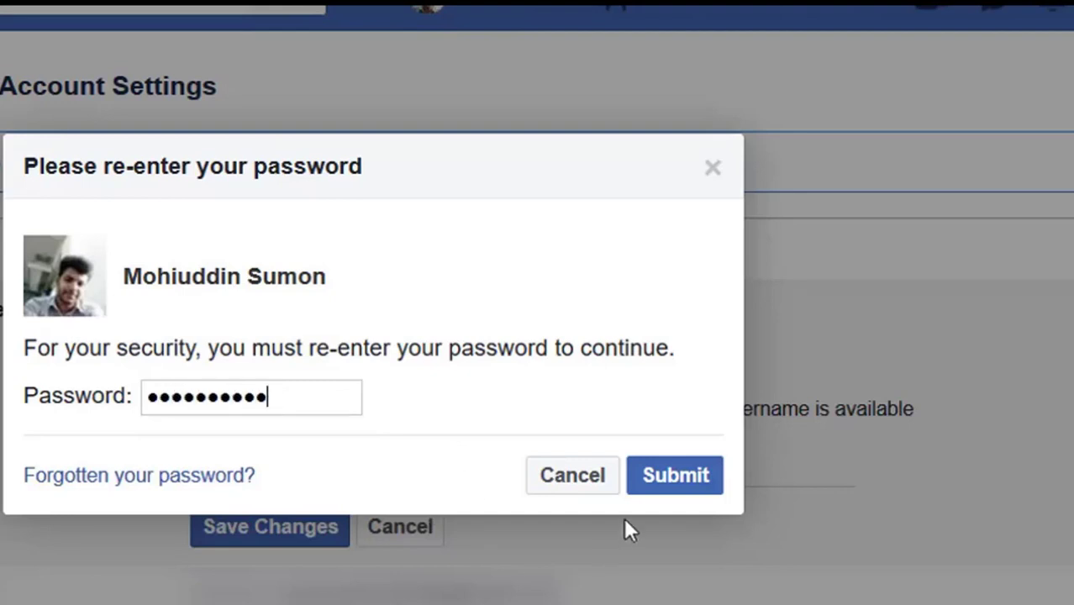
click(671, 486)
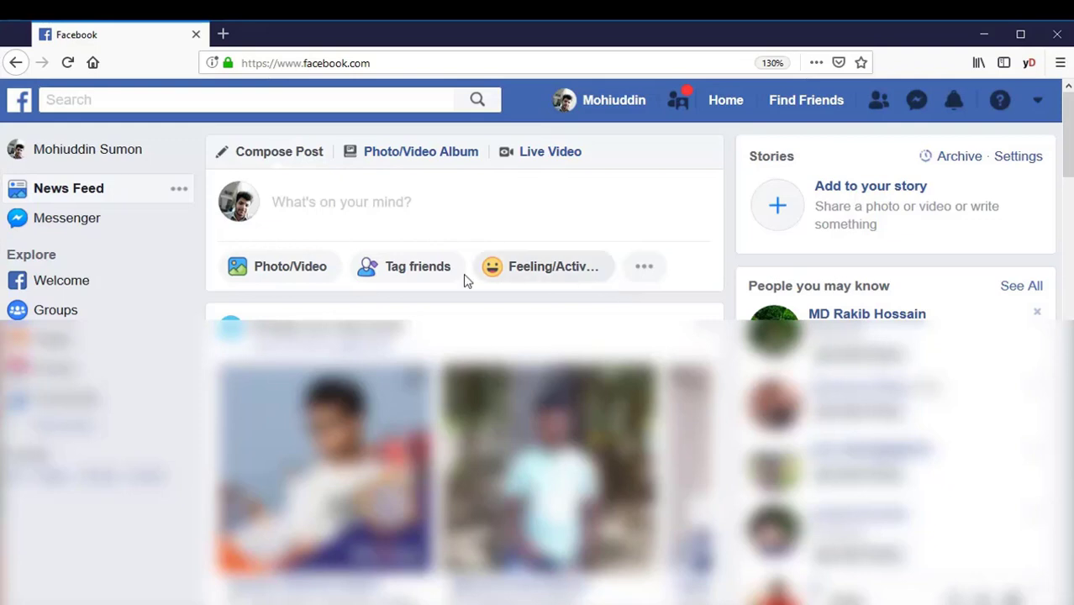
click(224, 34)
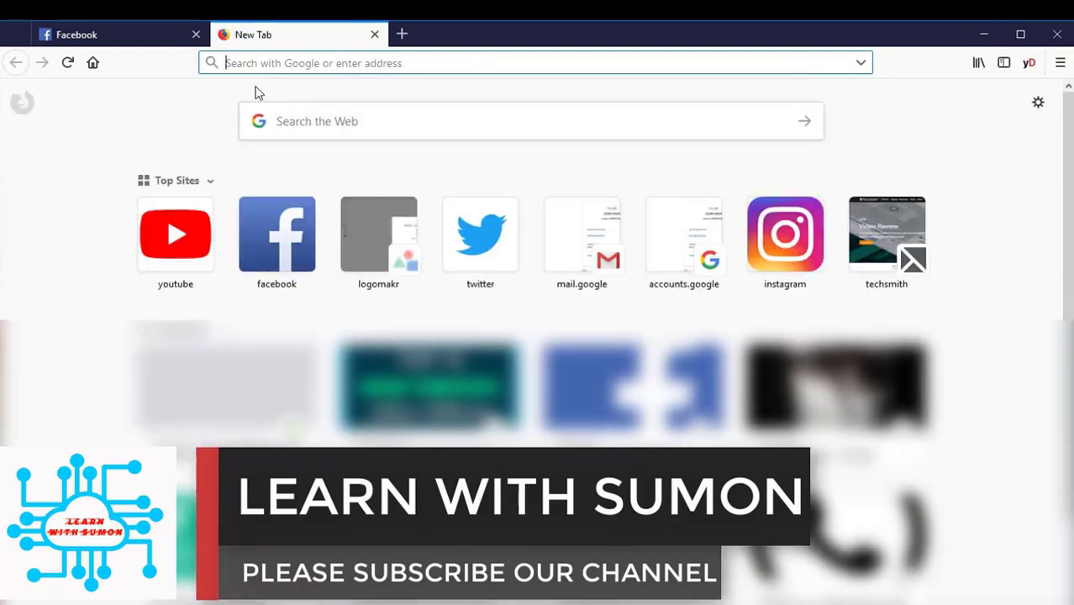
click(195, 34)
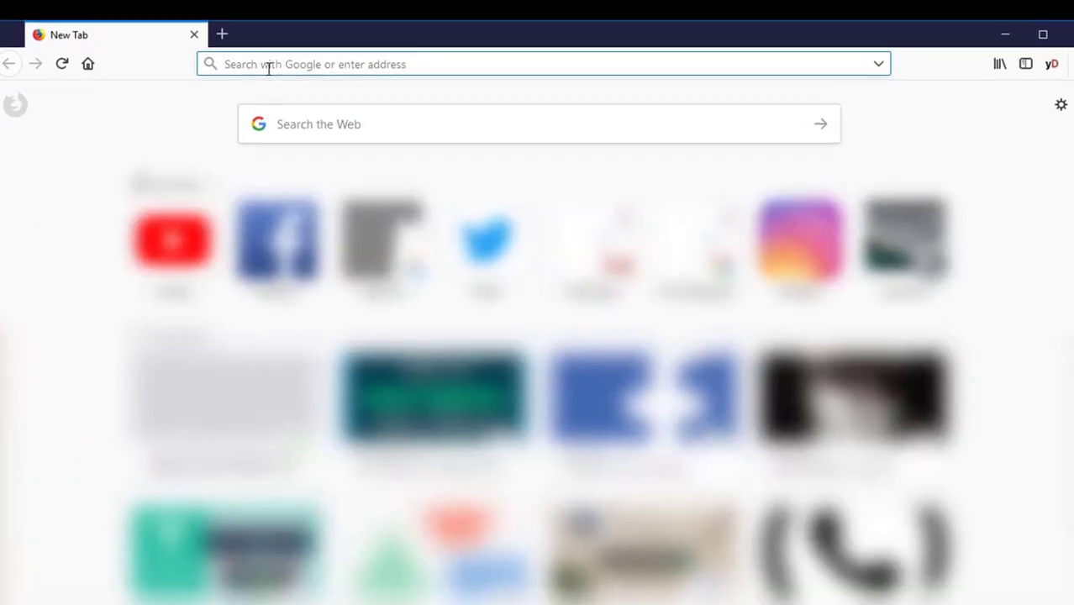
text(w)
text(ww.)
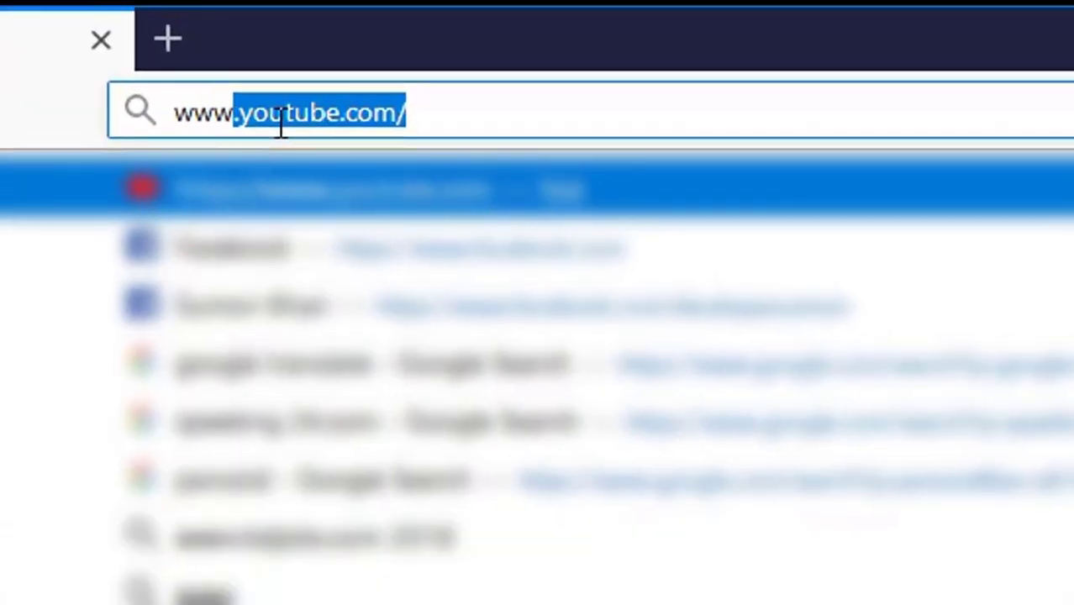
text(.)
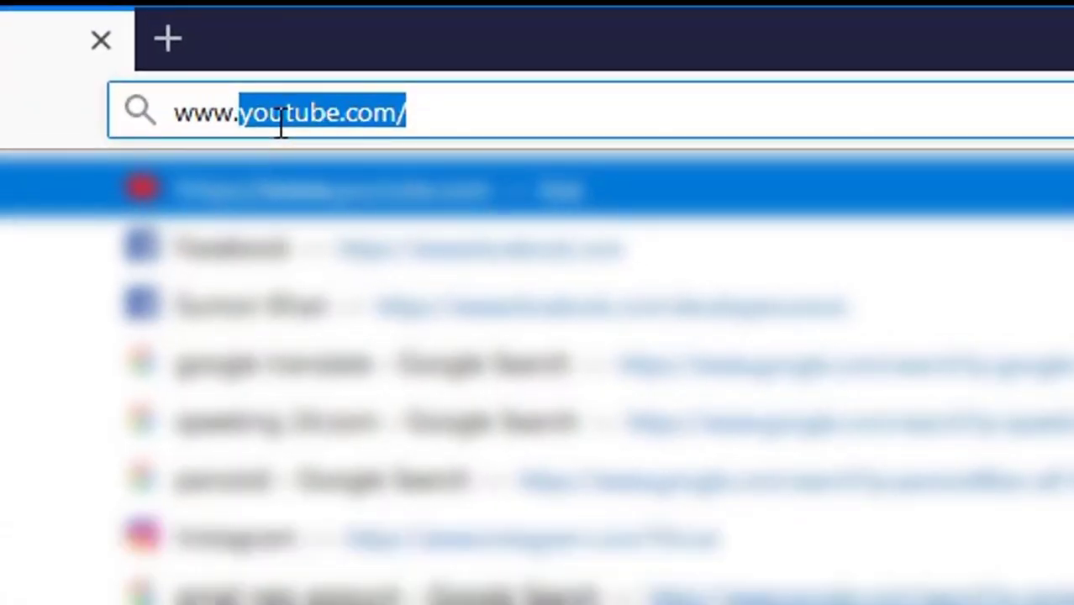
text(f)
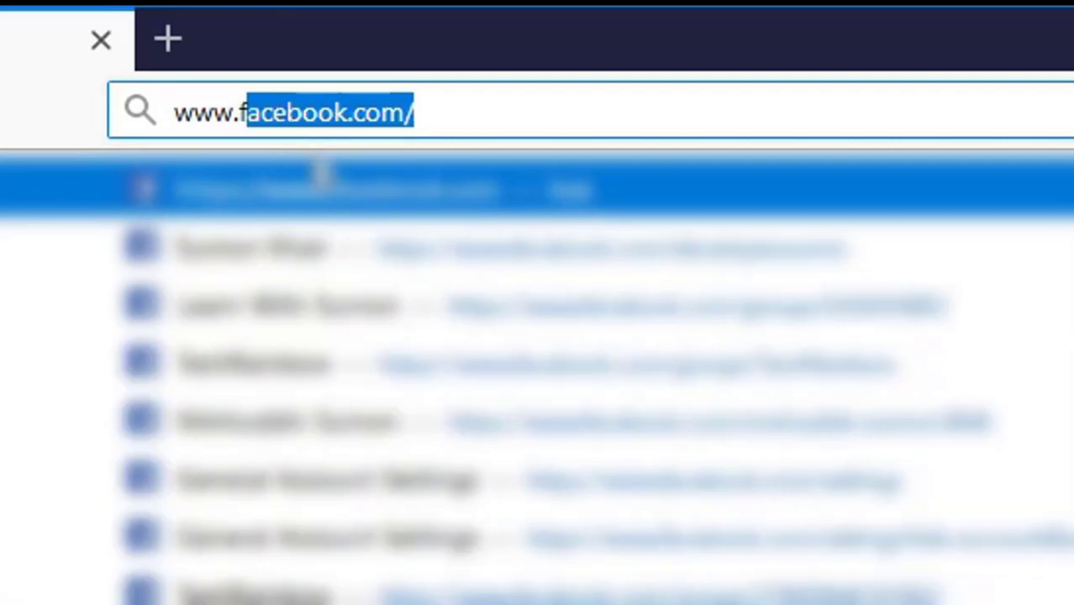
key(Return)
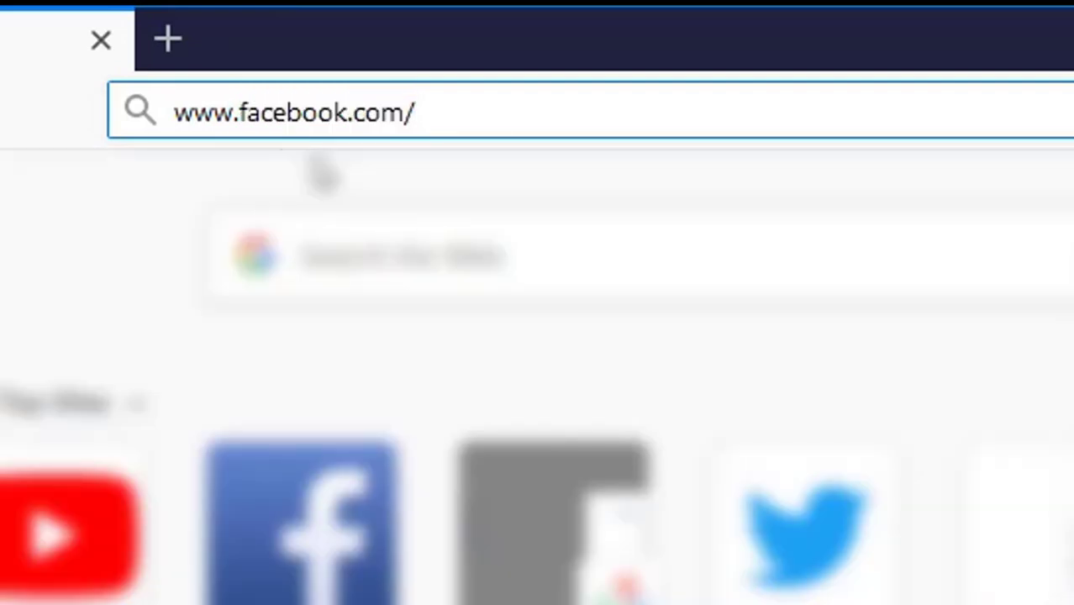
text(progr)
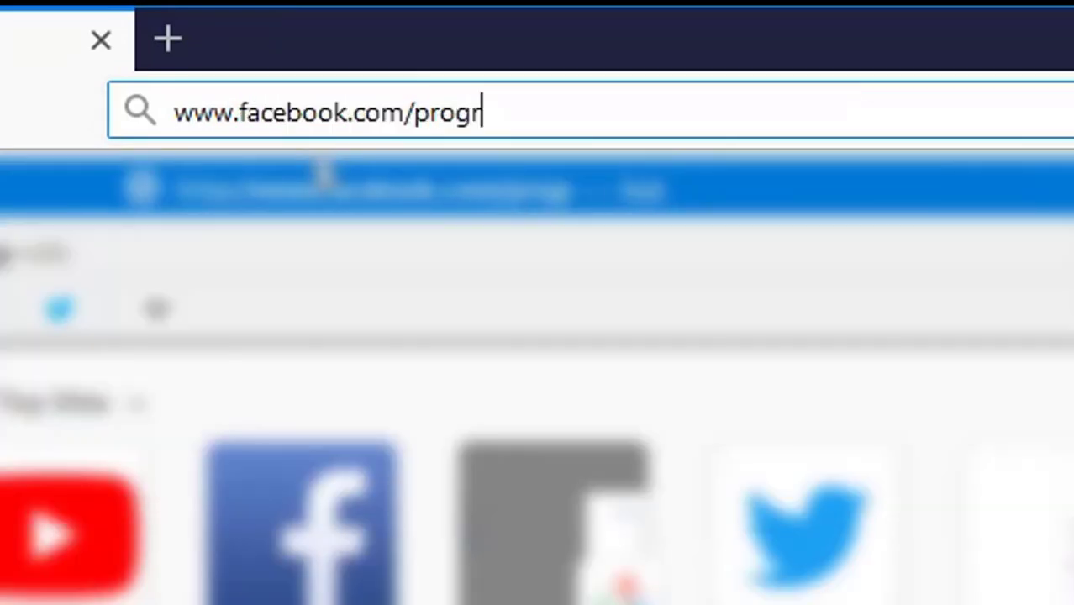
text(ammers)
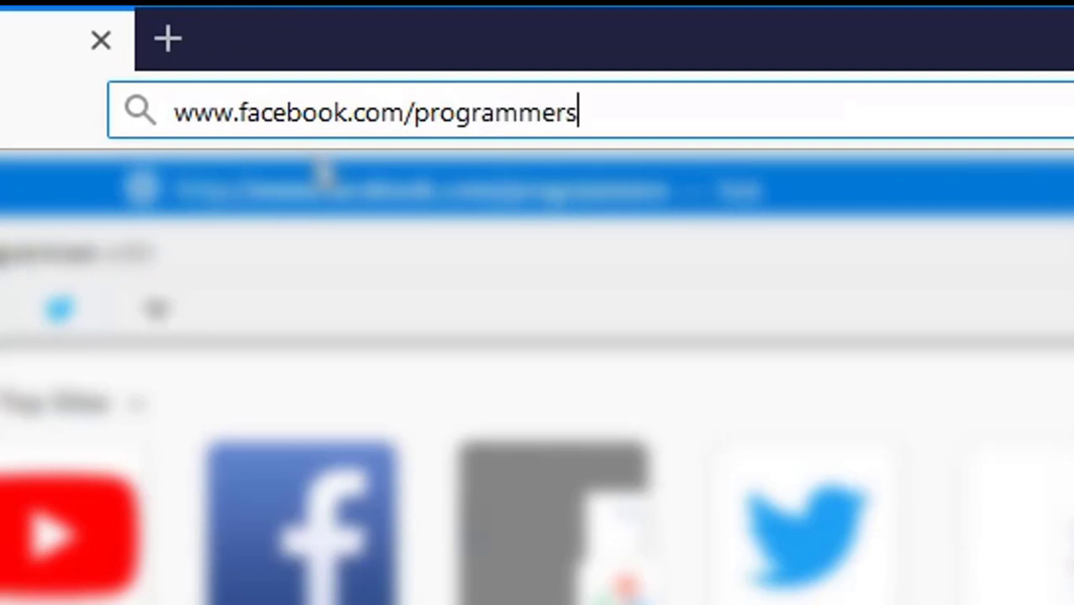
text(umon)
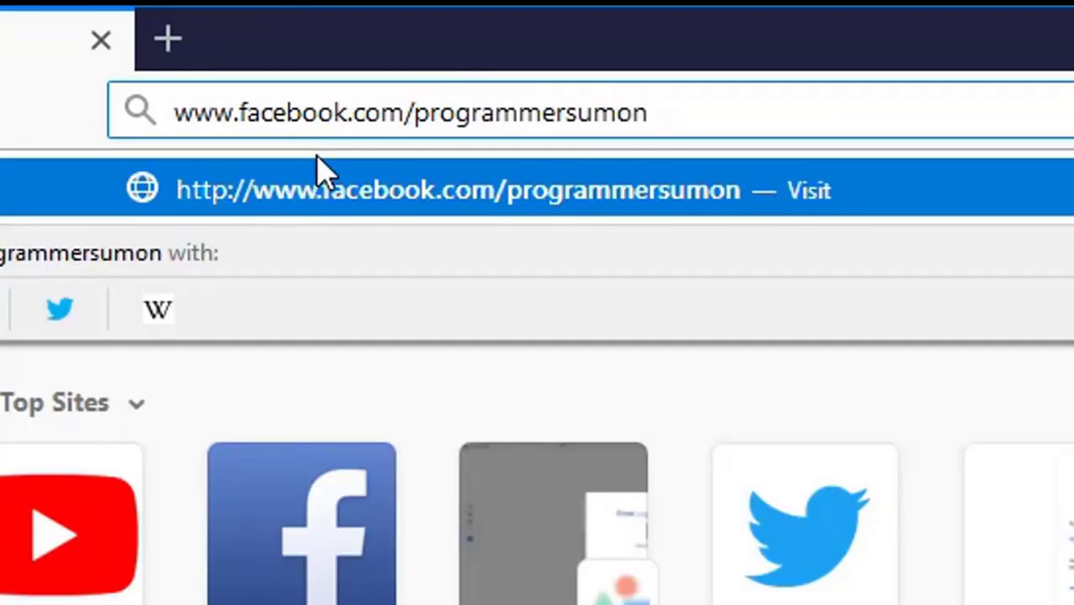
key(Return)
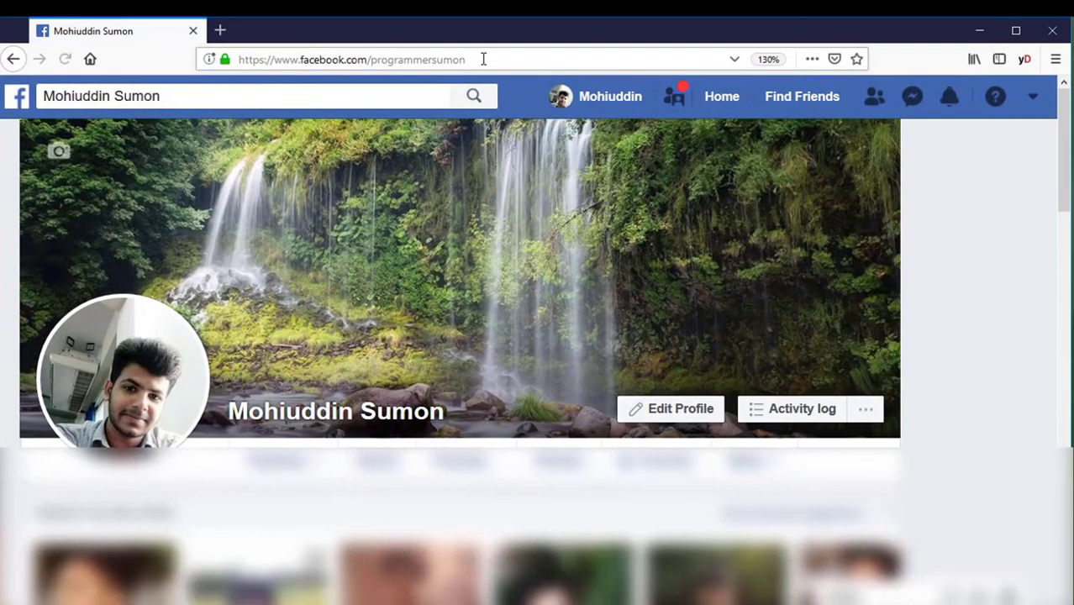
Step: Examine the username part of the loaded profile's web address
drag(493, 66, 344, 66)
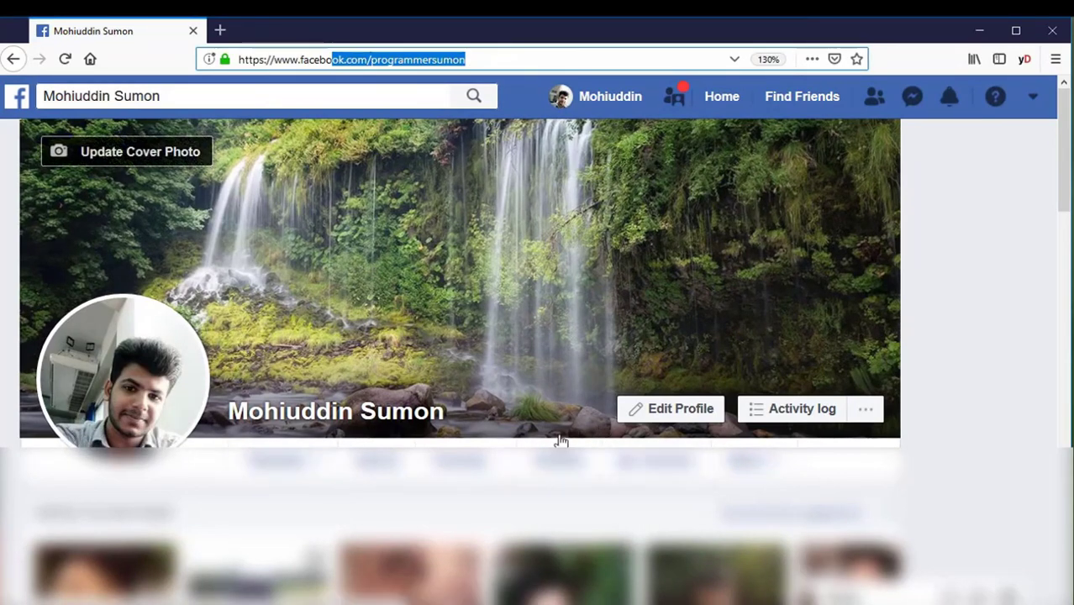
click(559, 62)
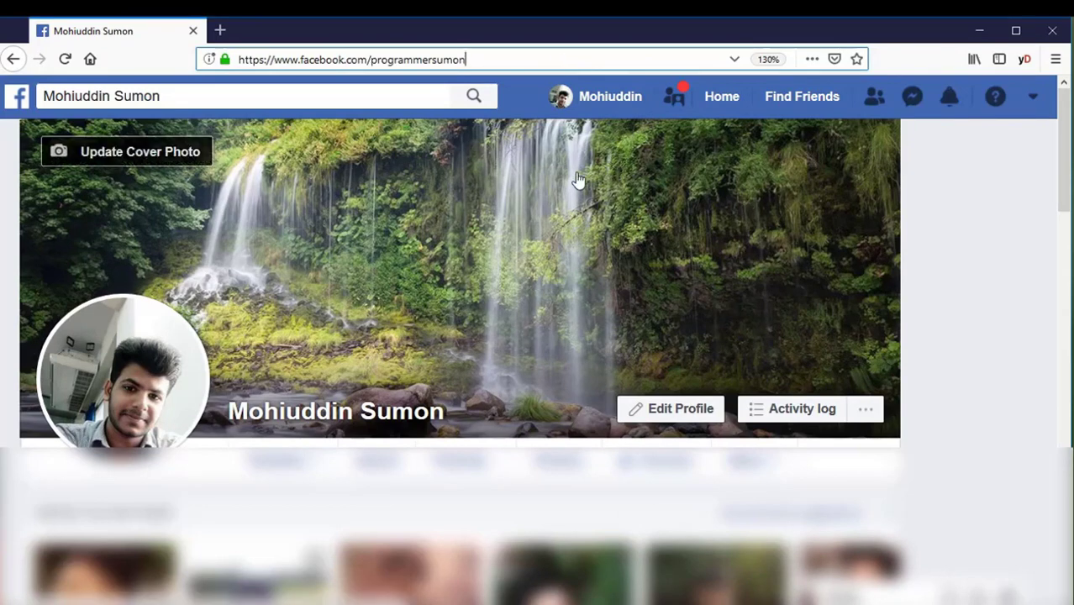
scroll(459, 256, down, 3)
drag(464, 60, 373, 62)
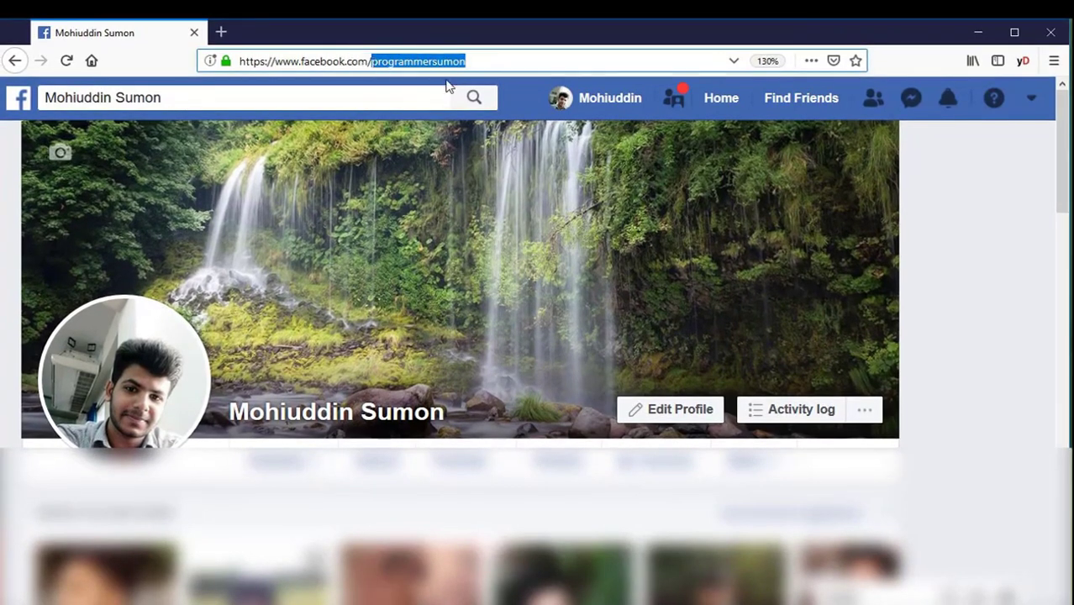
drag(471, 64, 368, 64)
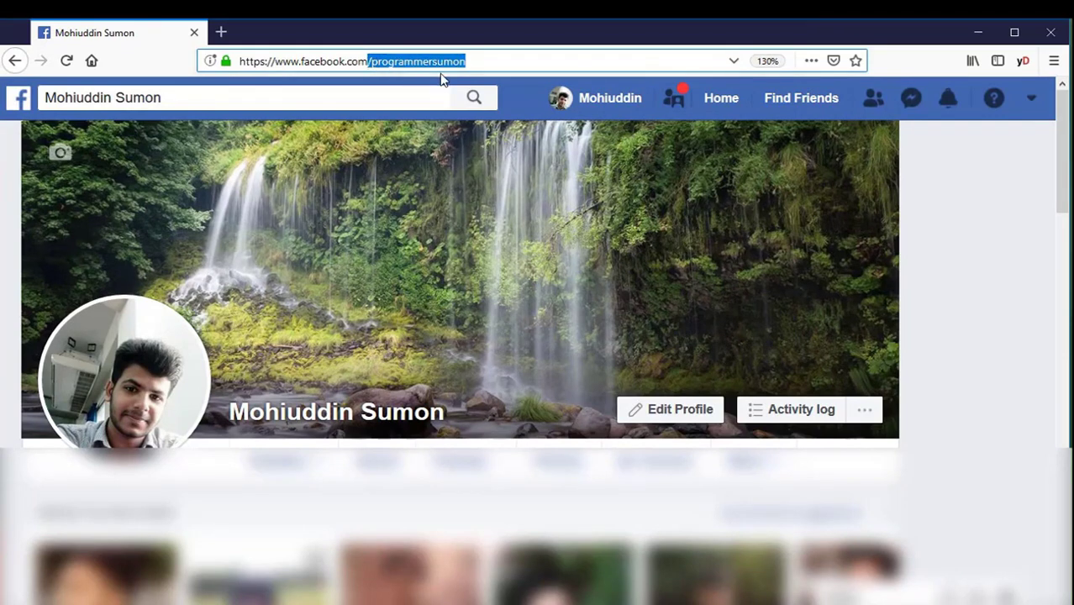